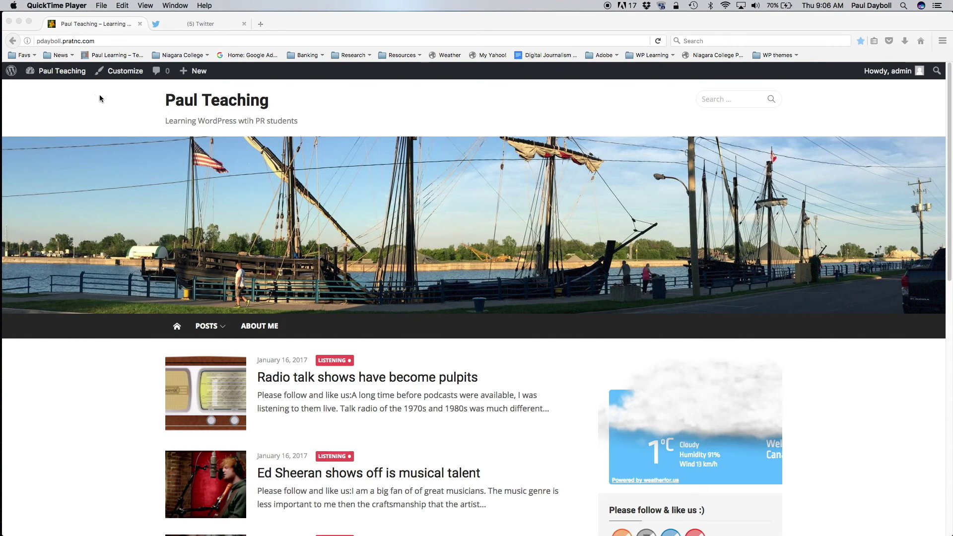
# Step: Go from the public front page to the WordPress admin Dashboard through the site-name menu
pyautogui.click(947, 182)
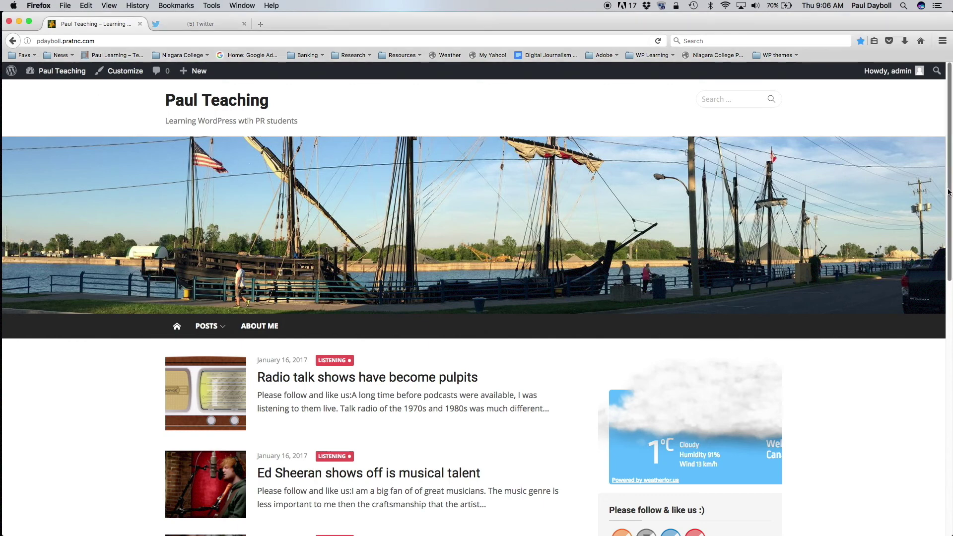
pyautogui.scroll(-5, 947, 259)
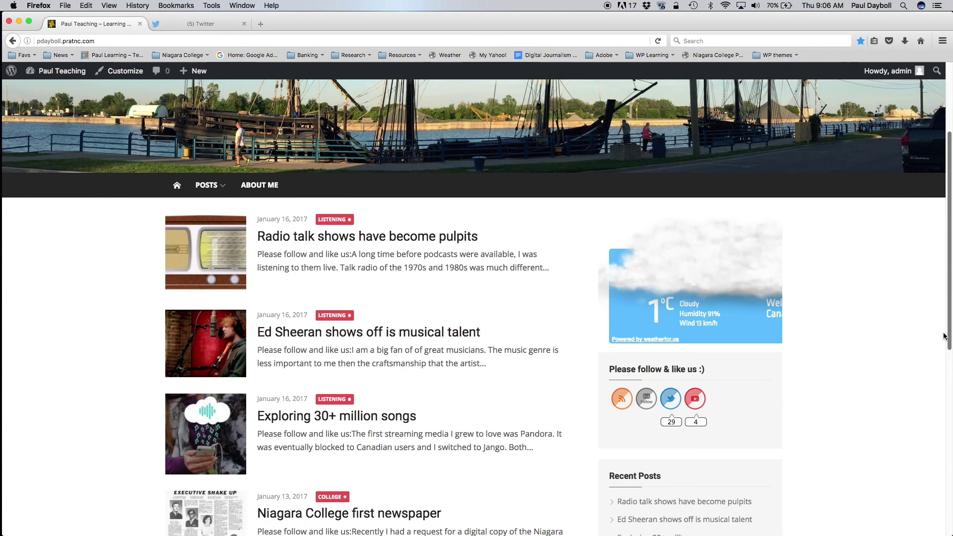
pyautogui.scroll(4, 943, 265)
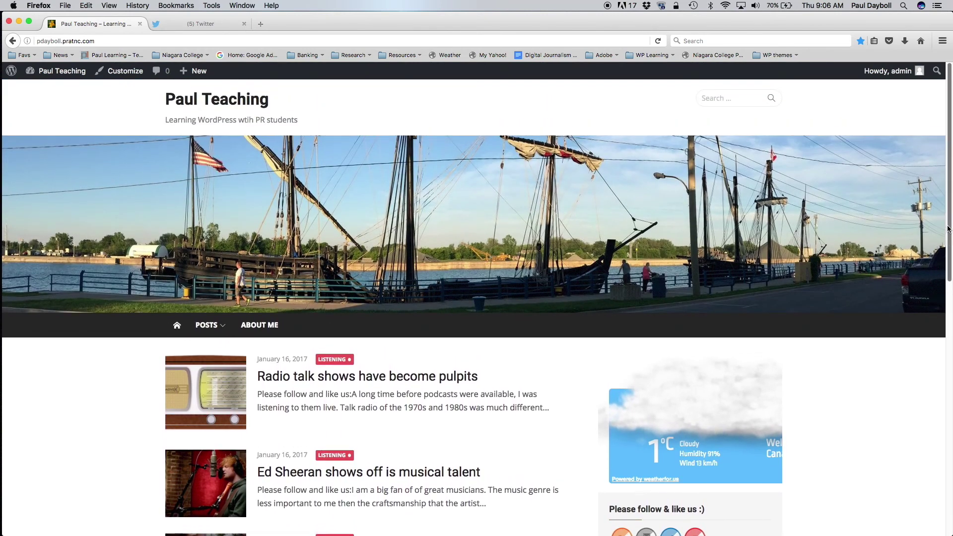
pyautogui.scroll(1, 945, 238)
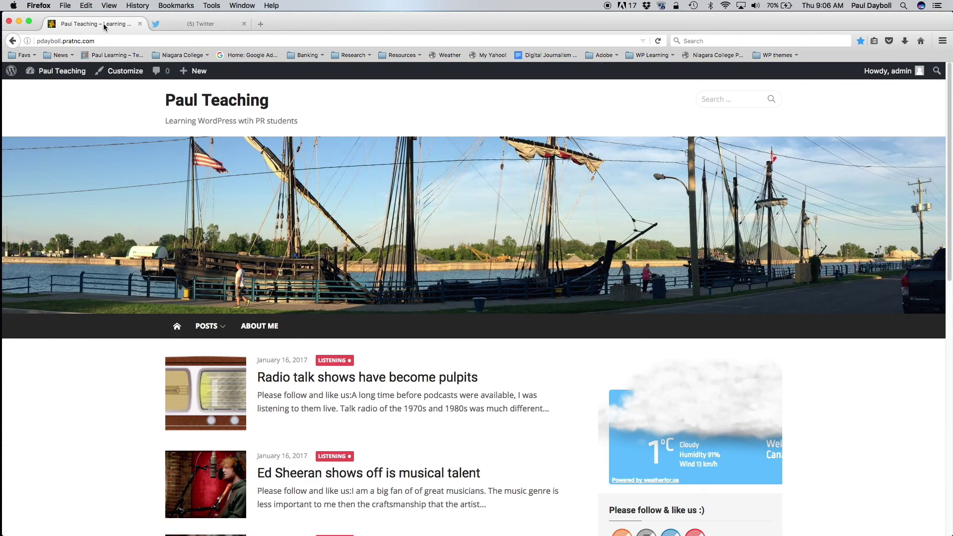
pyautogui.moveTo(65, 77)
pyautogui.click(63, 88)
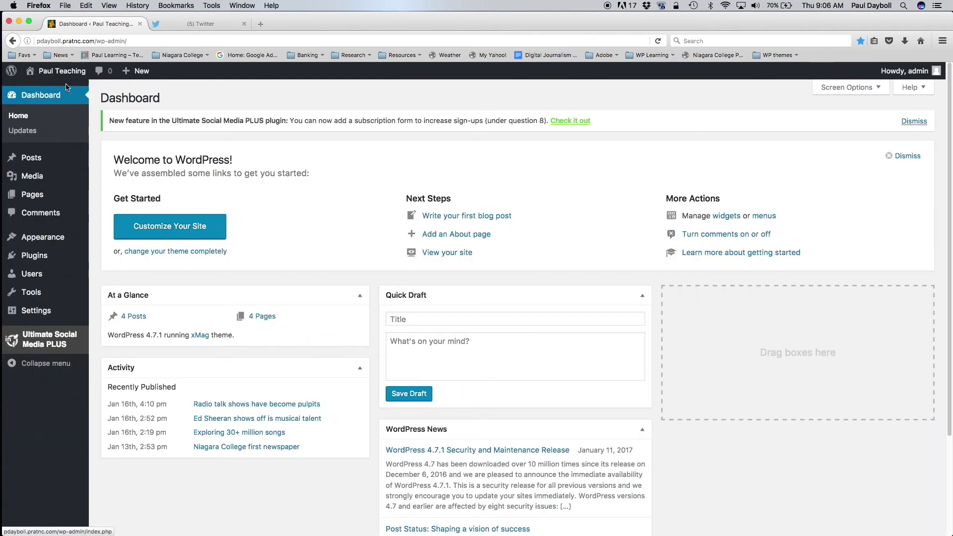
# Step: Reach Twitter's Widgets settings page through the account menu and list the widget types
pyautogui.click(177, 25)
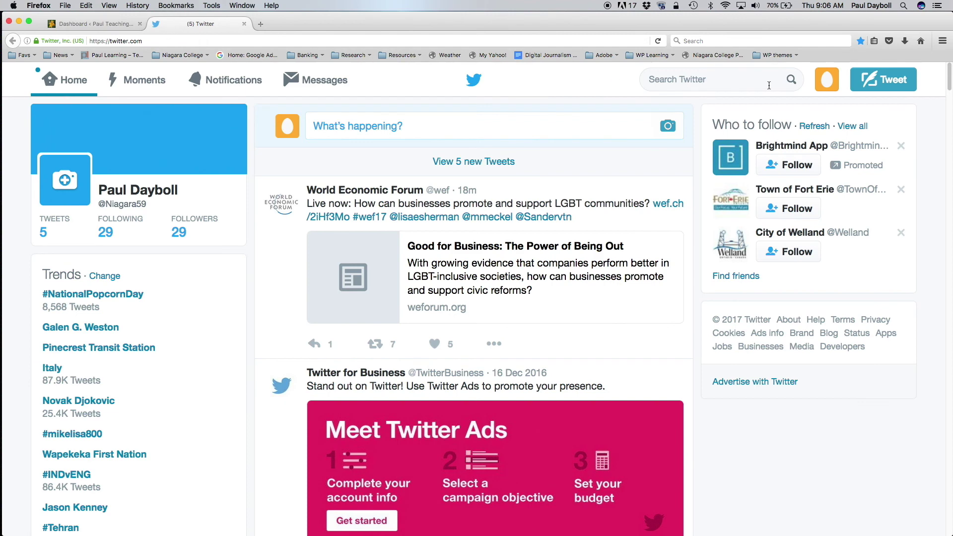
pyautogui.click(826, 80)
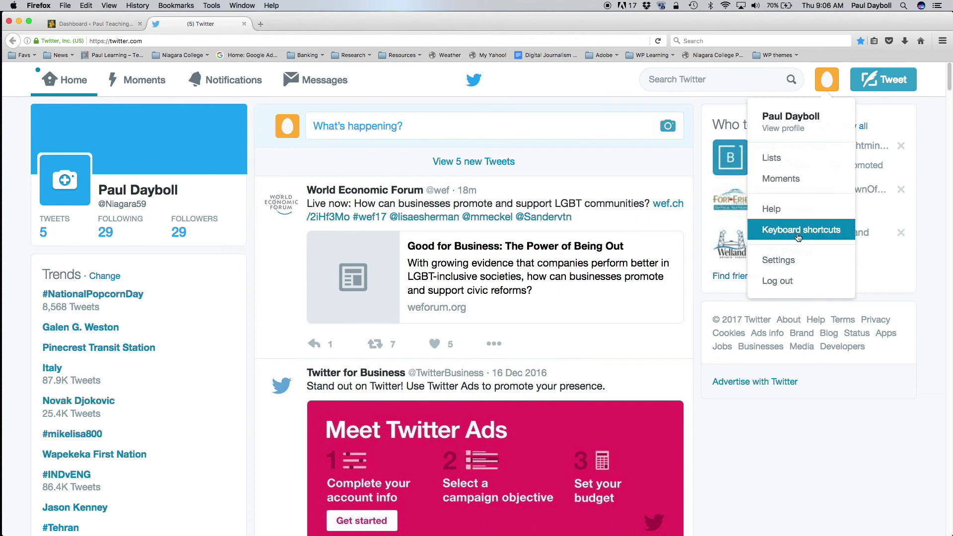
pyautogui.click(791, 264)
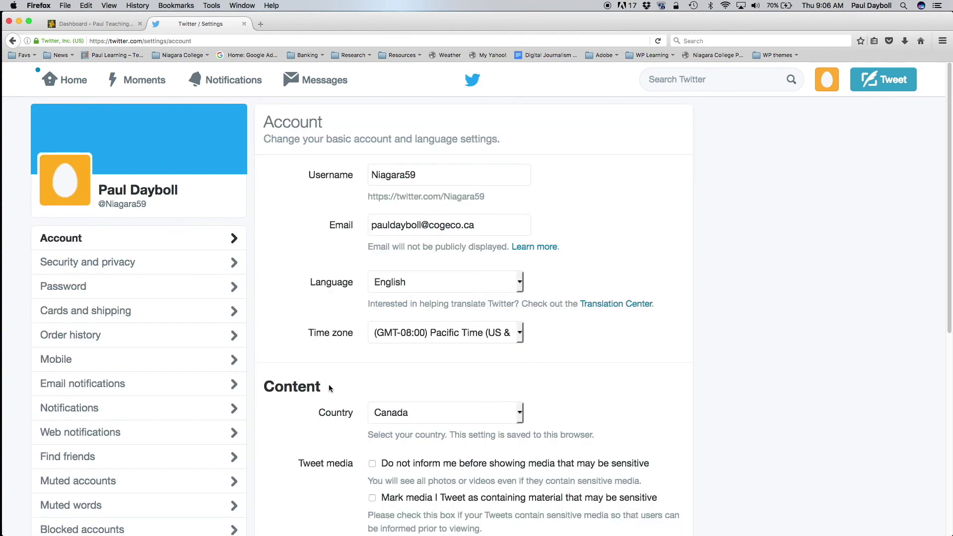
pyautogui.scroll(-5, 323, 387)
pyautogui.scroll(-1, 323, 387)
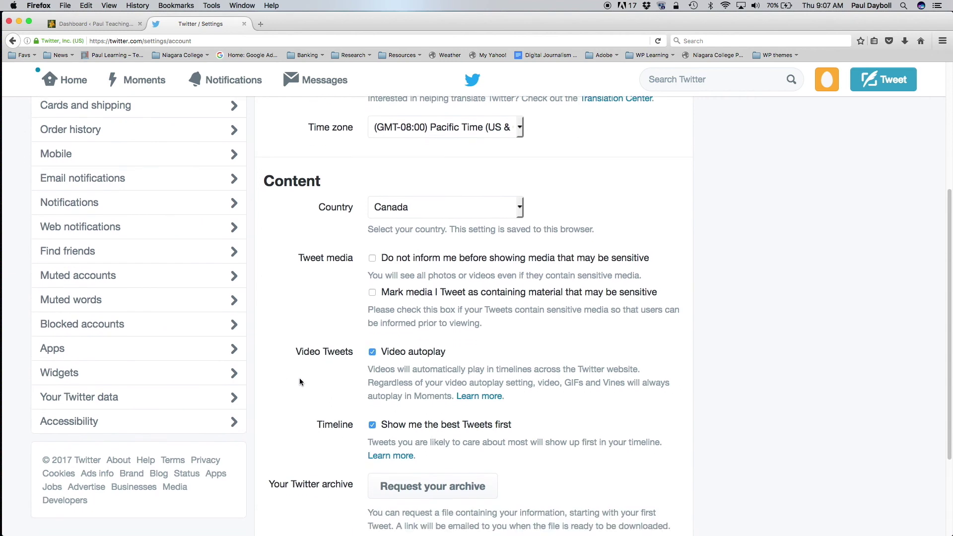
pyautogui.click(136, 378)
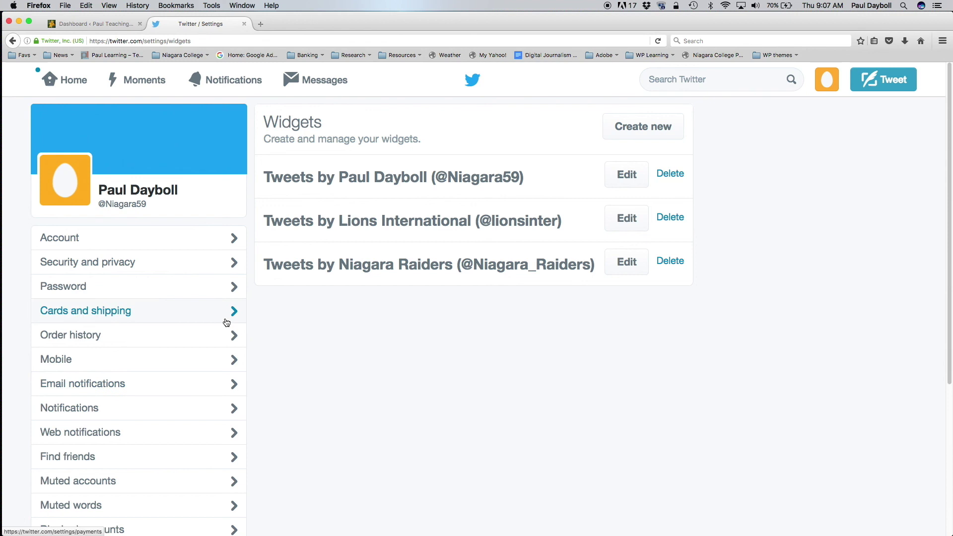
pyautogui.click(628, 129)
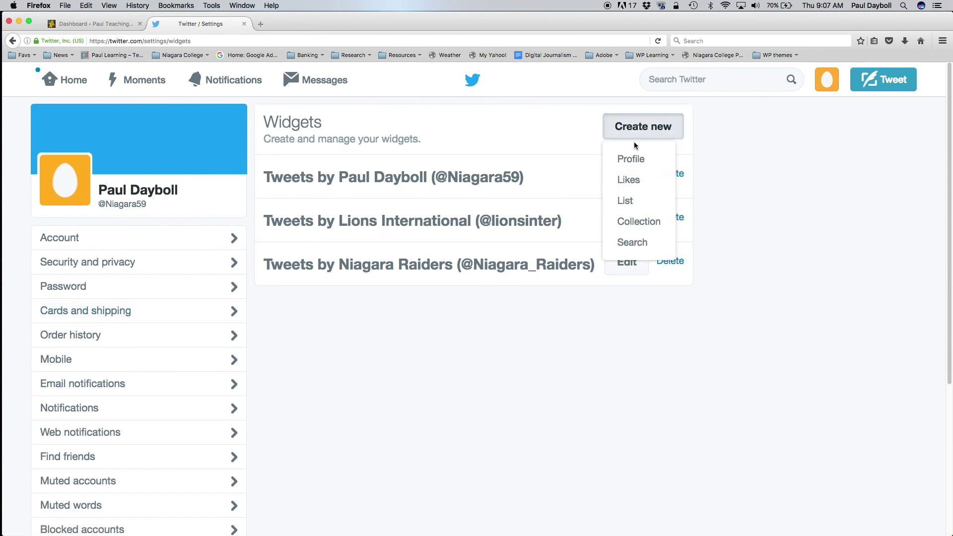
# Step: Start a List widget, enter the account's profile URL, and choose Embedded Timeline
pyautogui.click(635, 203)
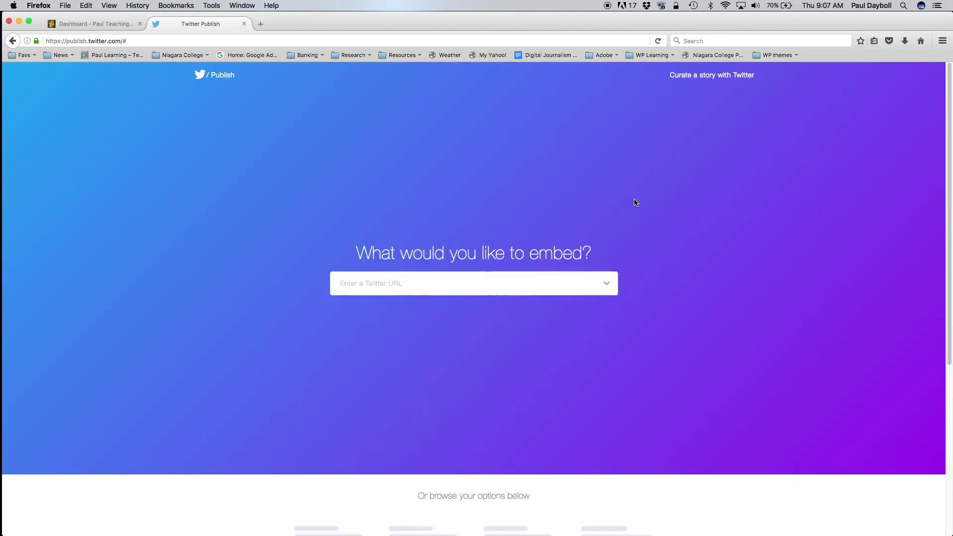
pyautogui.click(528, 288)
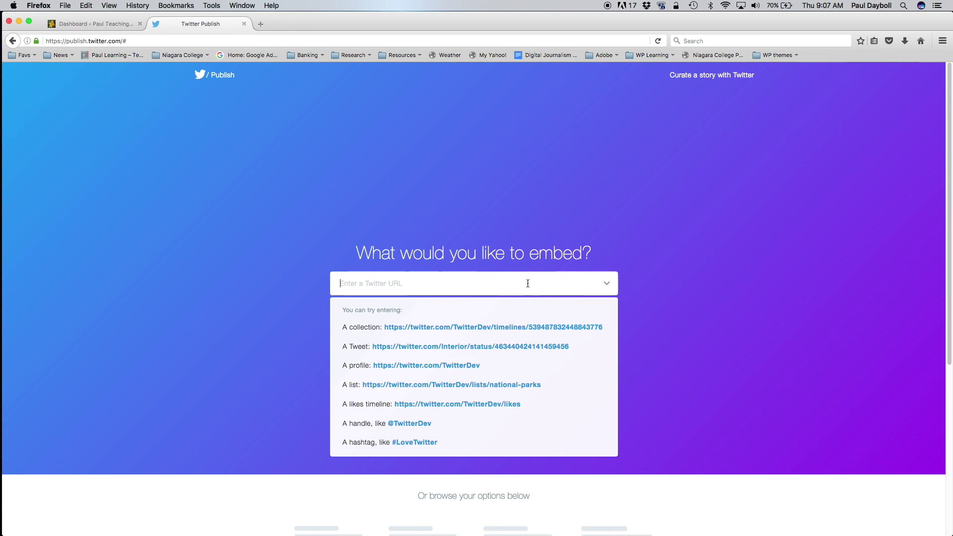
pyautogui.write('http://')
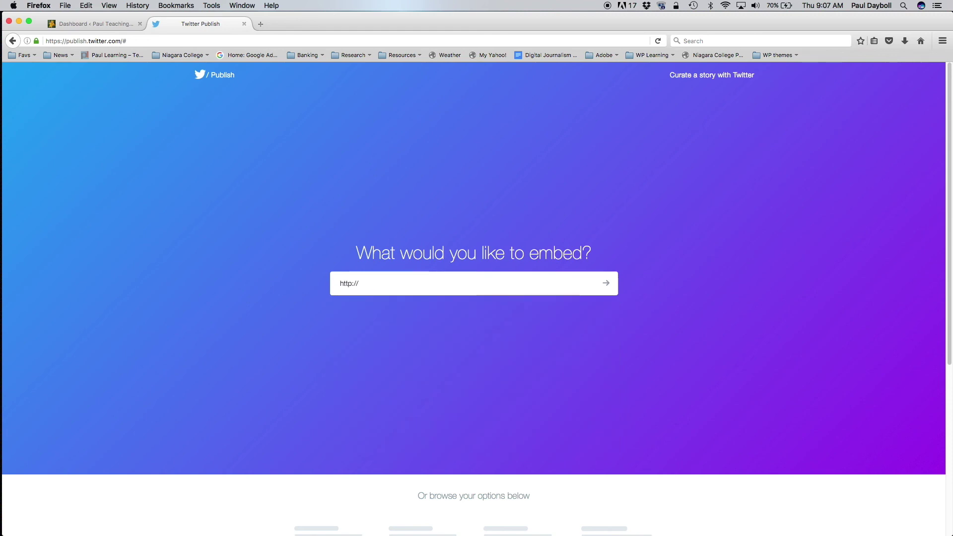
pyautogui.write('twitter.com/Niagara59')
pyautogui.click(606, 283)
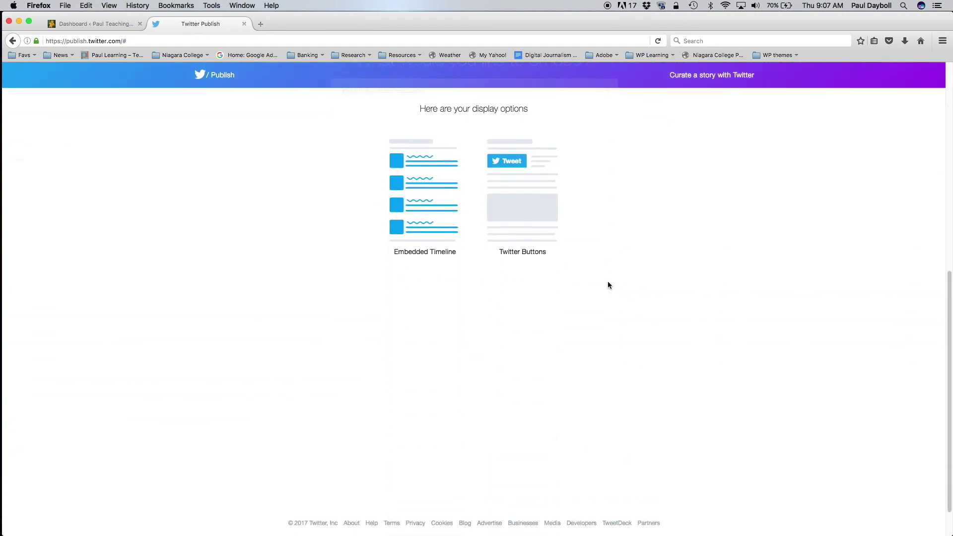
pyautogui.click(423, 195)
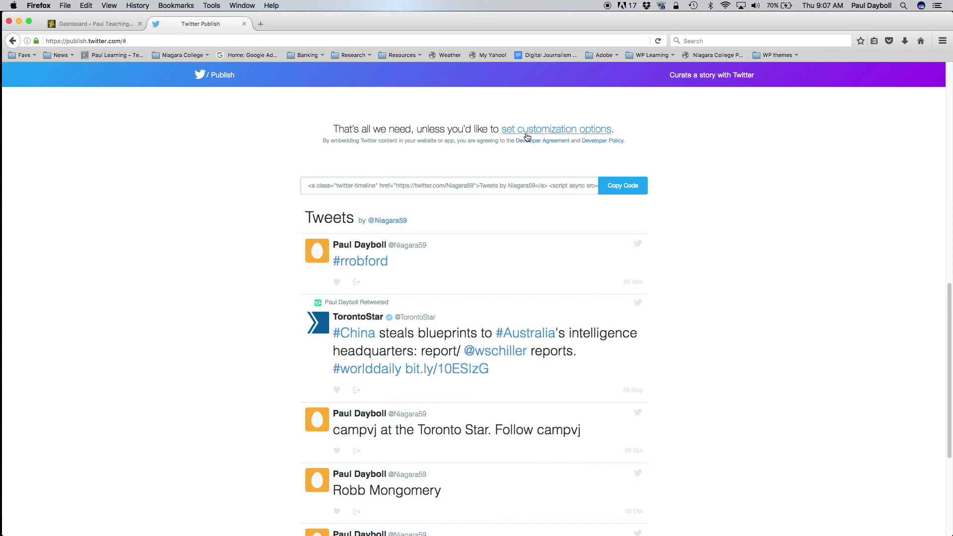
# Step: Set the embedded timeline's height to 800 in the customization options
pyautogui.scroll(3, 526, 137)
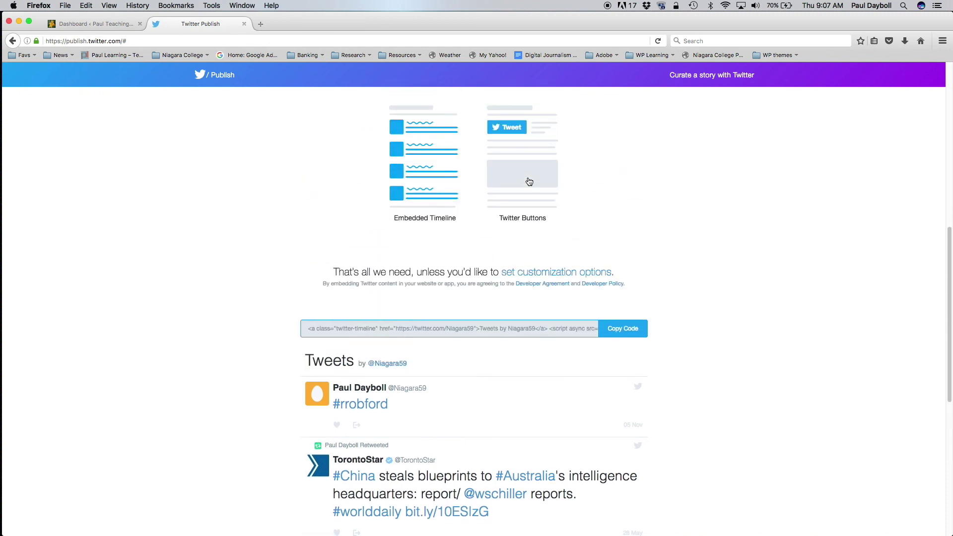
pyautogui.scroll(-3, 528, 177)
pyautogui.click(537, 146)
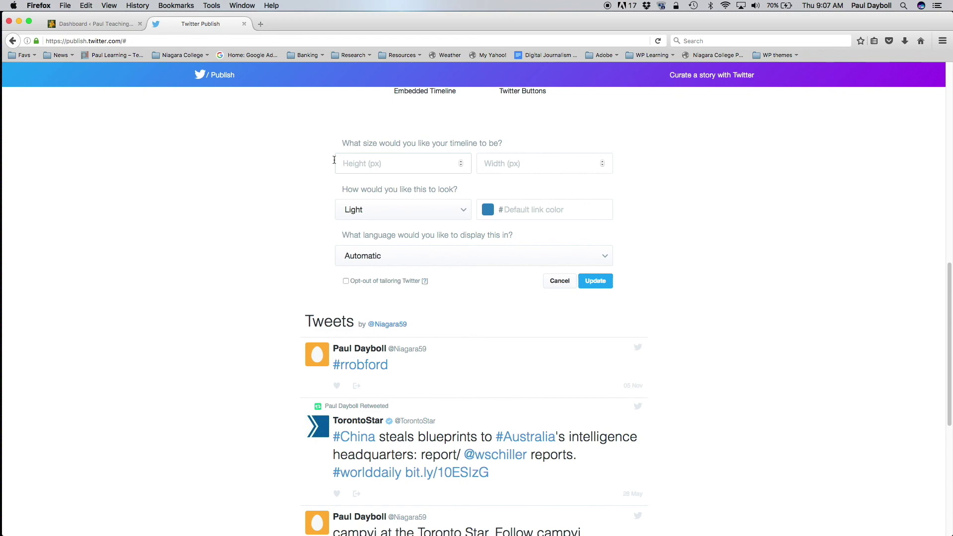
pyautogui.write('800')
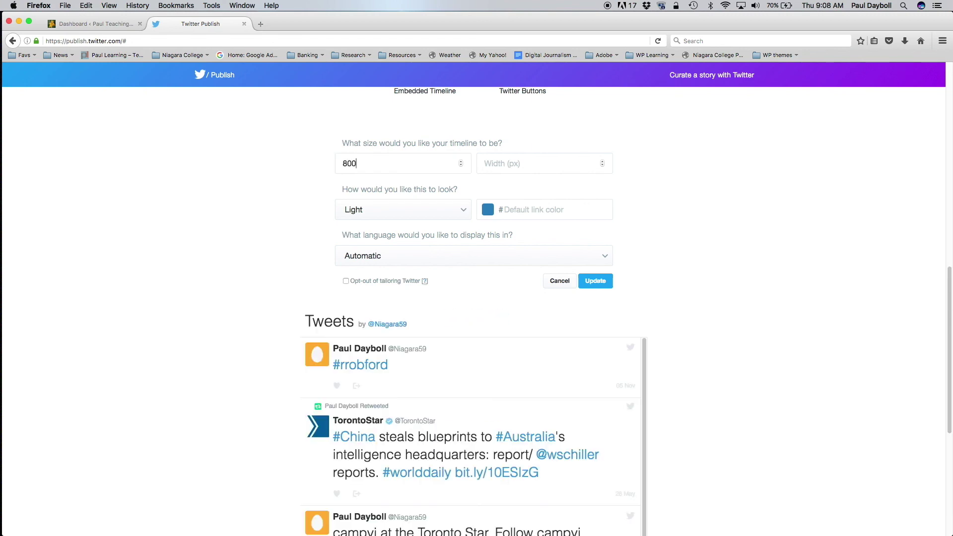
pyautogui.scroll(-5, 675, 258)
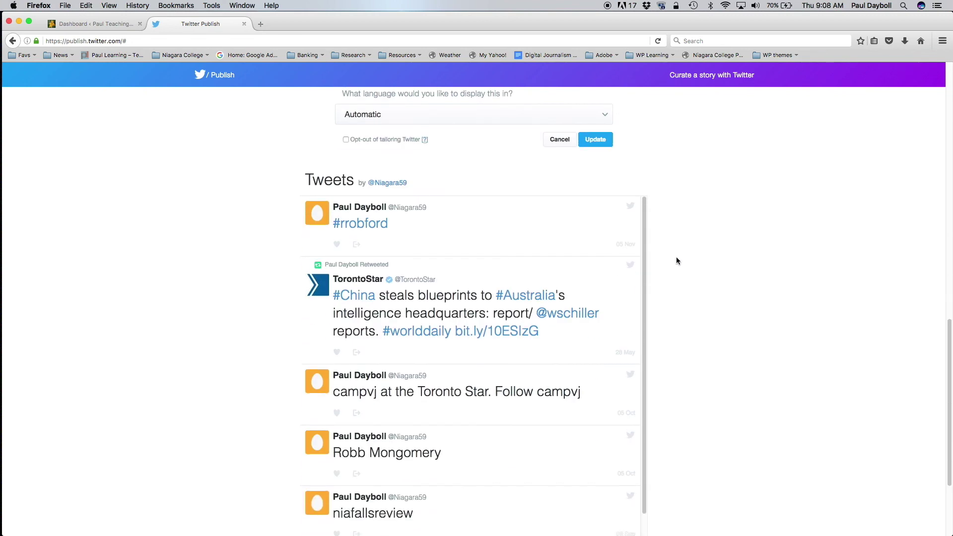
pyautogui.scroll(-1, 647, 323)
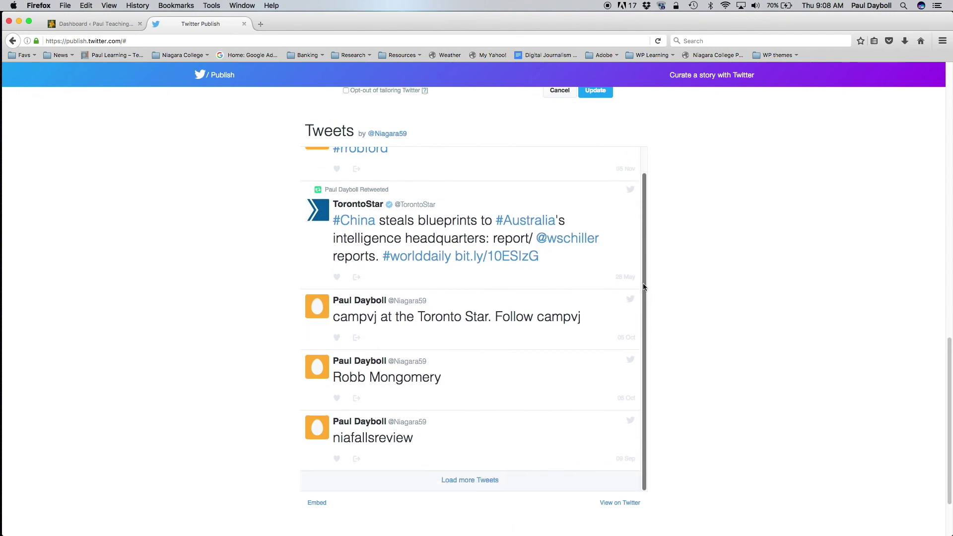
pyautogui.scroll(1, 640, 254)
pyautogui.scroll(-1, 643, 273)
pyautogui.scroll(1, 645, 238)
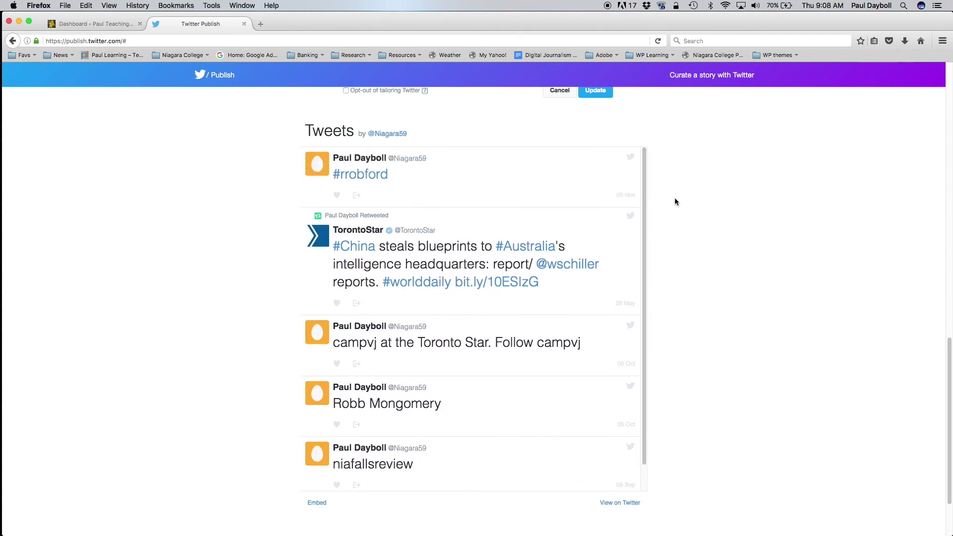
pyautogui.scroll(5, 675, 199)
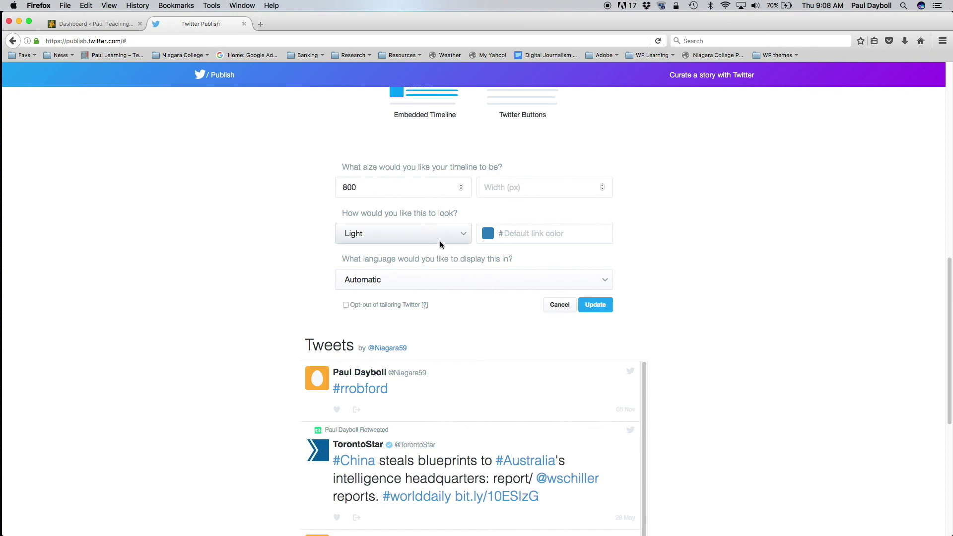
# Step: Update the embed code with the 800 height and copy it to the clipboard
pyautogui.click(595, 305)
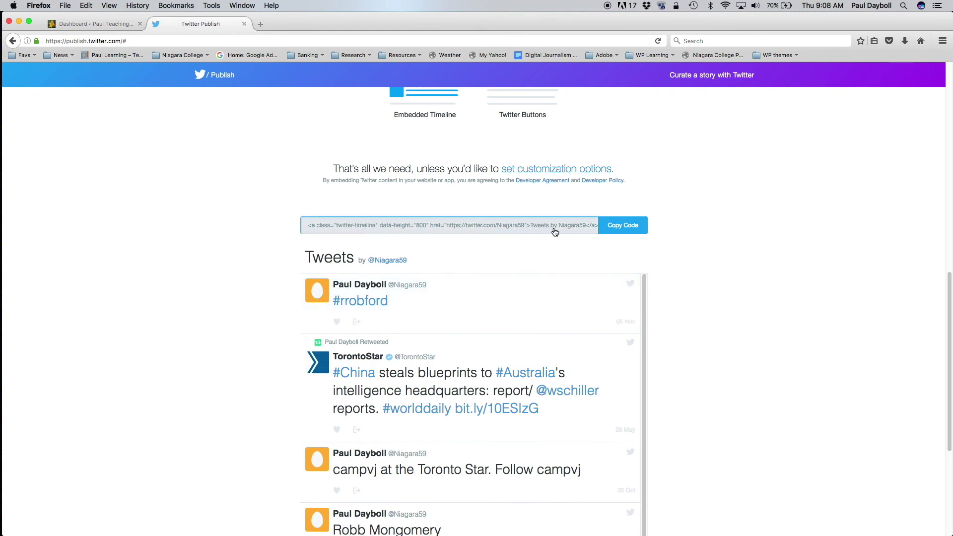
pyautogui.click(622, 227)
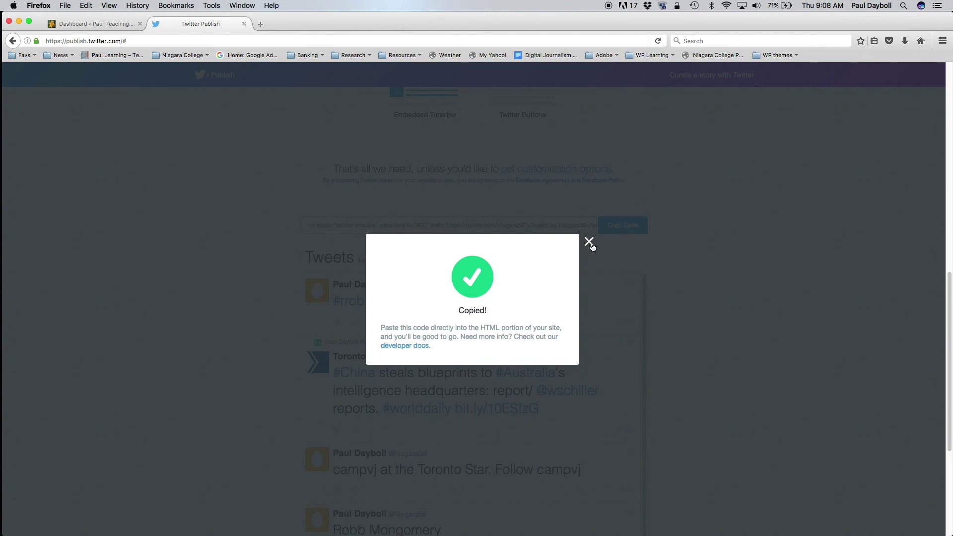
pyautogui.click(589, 242)
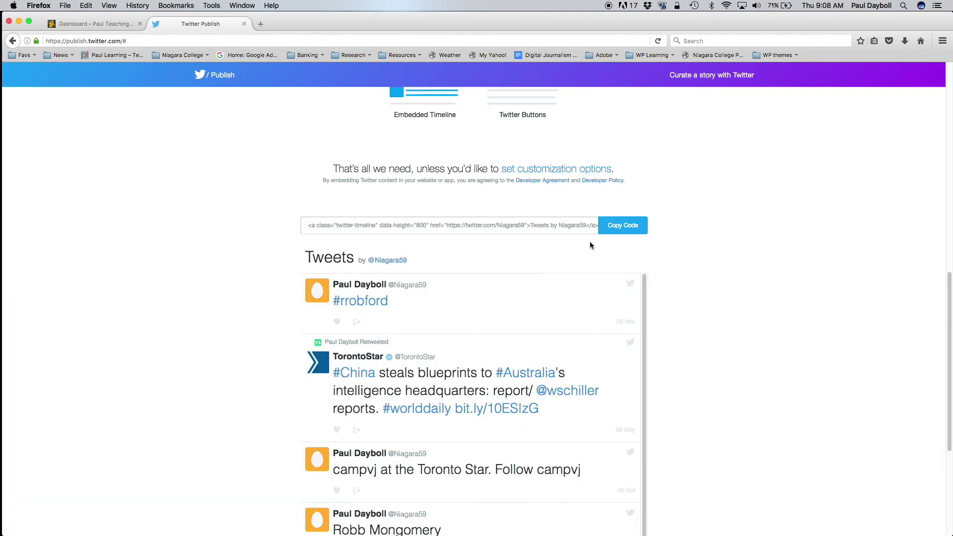
# Step: Switch back to the WordPress tab and open Appearance > Widgets
pyautogui.click(114, 23)
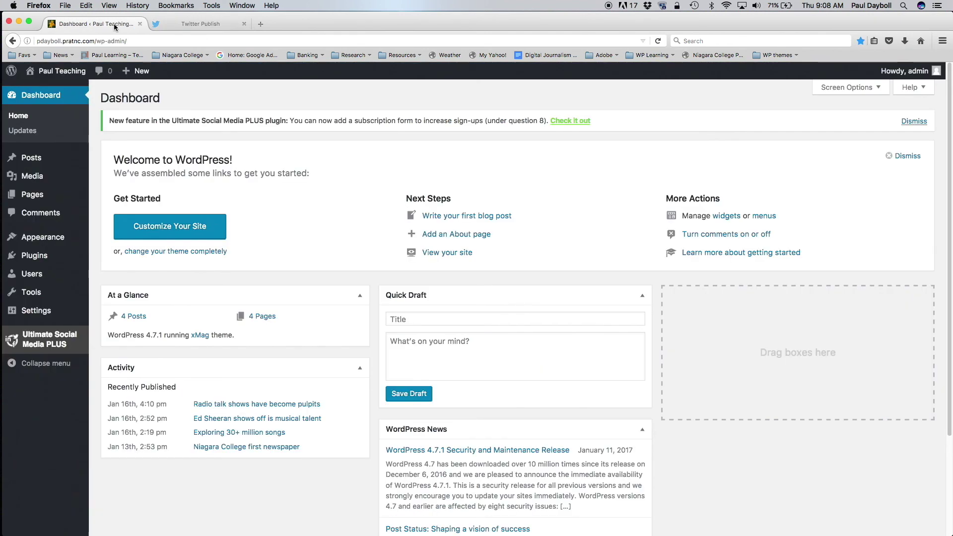
pyautogui.moveTo(52, 238)
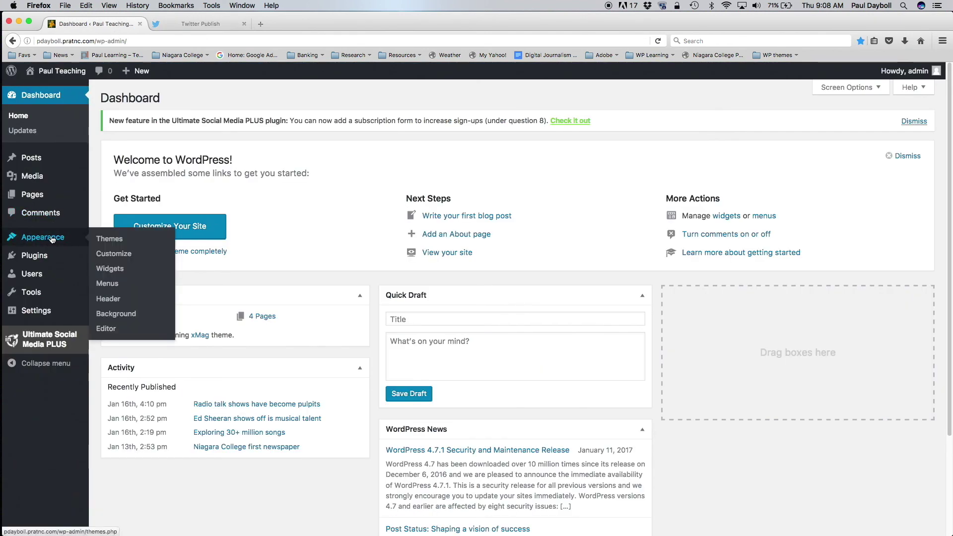
pyautogui.click(111, 270)
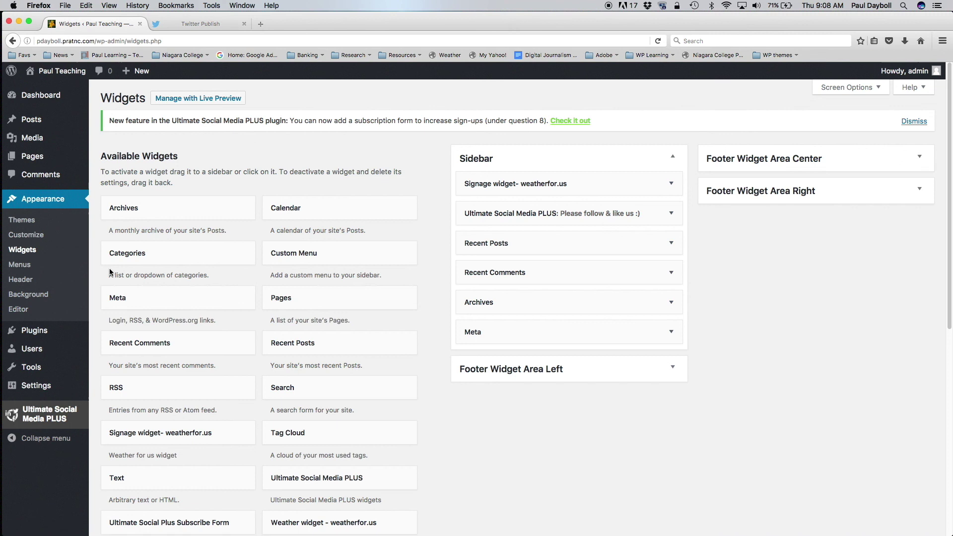
pyautogui.scroll(-1, 109, 270)
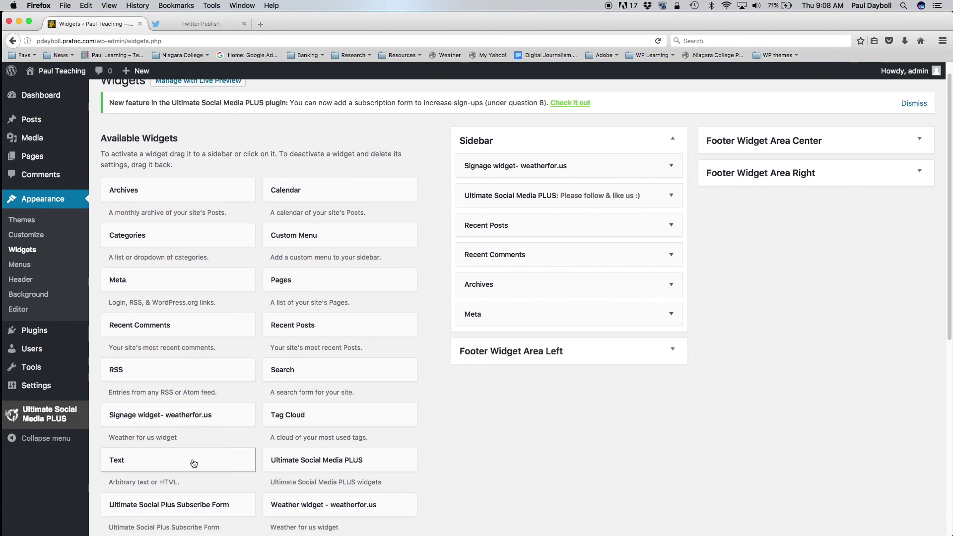
# Step: Add a Text widget to the Sidebar and paste the Twitter embed code into its content
pyautogui.moveTo(188, 464); pyautogui.dragTo(555, 218)
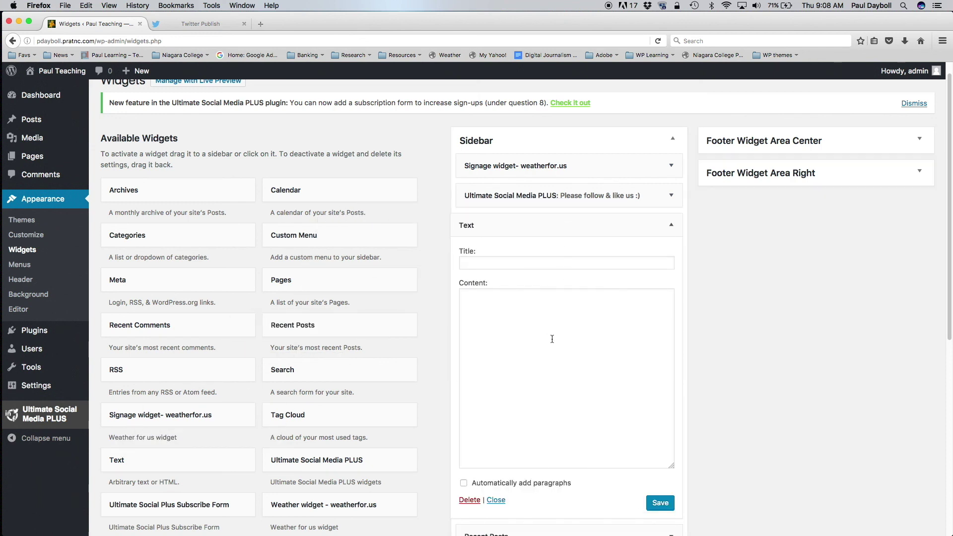
pyautogui.click(544, 311)
pyautogui.rightClick(544, 311)
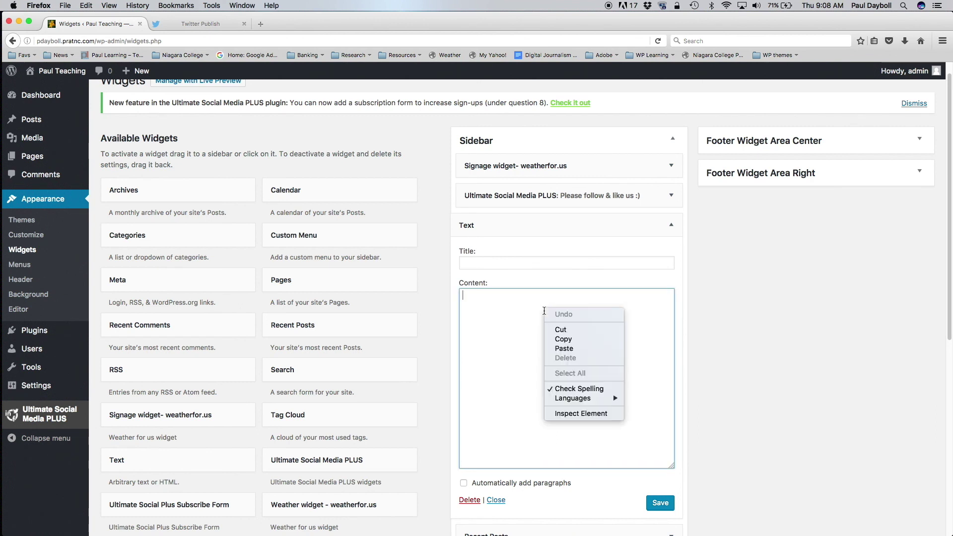
pyautogui.click(561, 345)
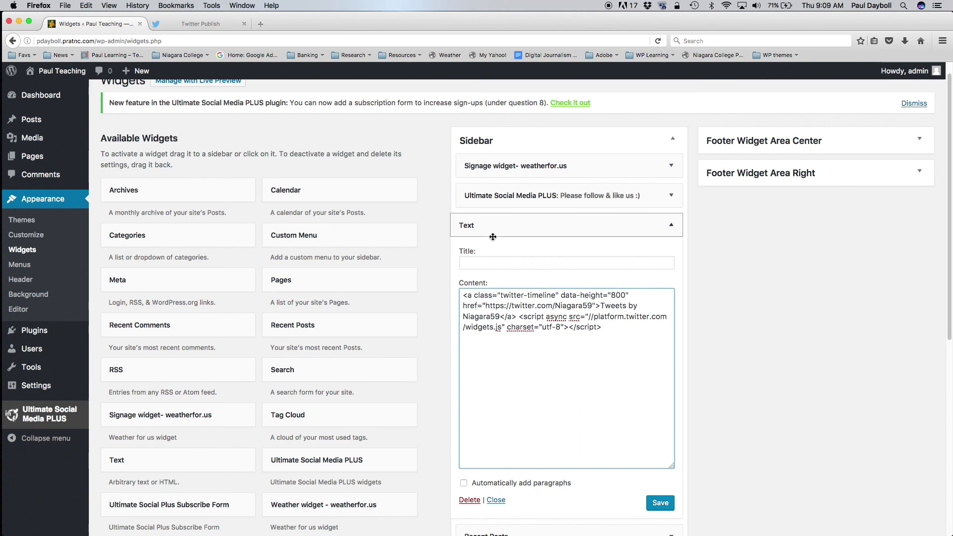
# Step: Title the Text widget 'Twitter Feed' and save it
pyautogui.click(489, 260)
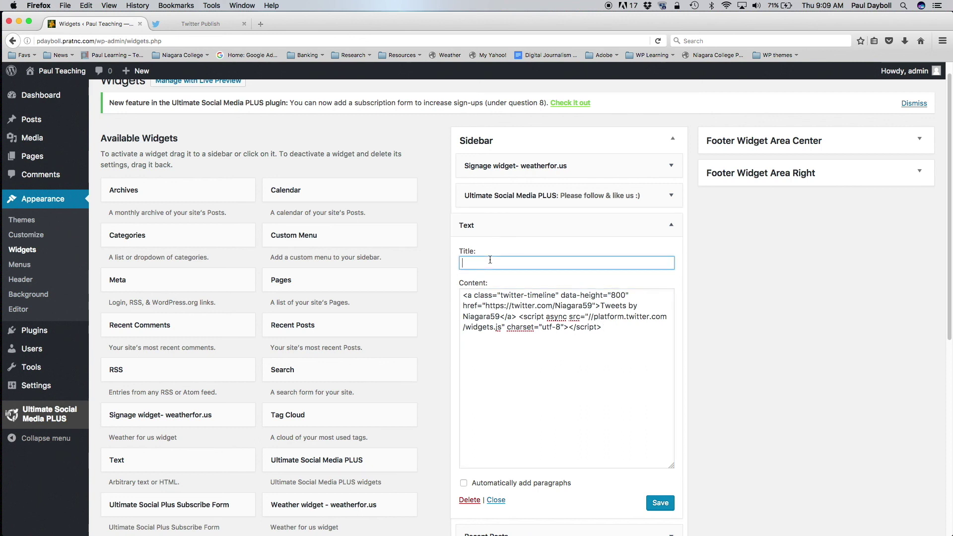
pyautogui.write('Twitter')
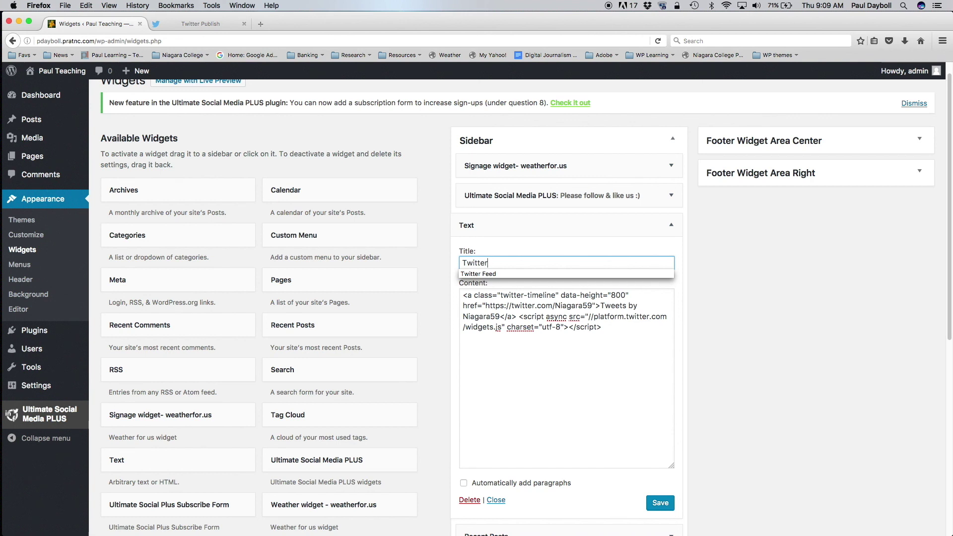
pyautogui.write(' Fee')
pyautogui.press('BackSpace')
pyautogui.press('BackSpace')
pyautogui.press('BackSpace')
pyautogui.write('Feed')
pyautogui.click(661, 503)
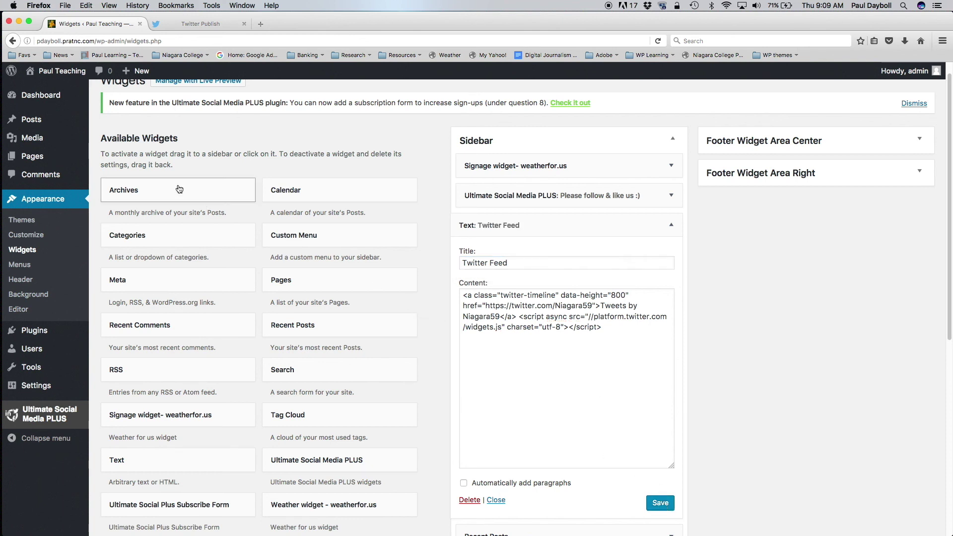
# Step: Visit the live site and scroll down to the Twitter Feed timeline in the sidebar
pyautogui.moveTo(51, 105)
pyautogui.moveTo(55, 71)
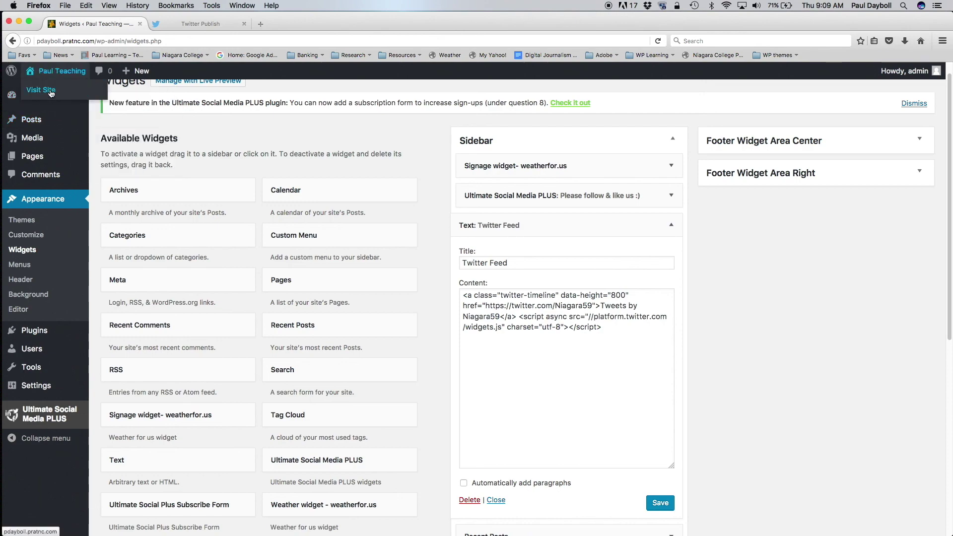
pyautogui.click(51, 91)
pyautogui.scroll(-5, 414, 256)
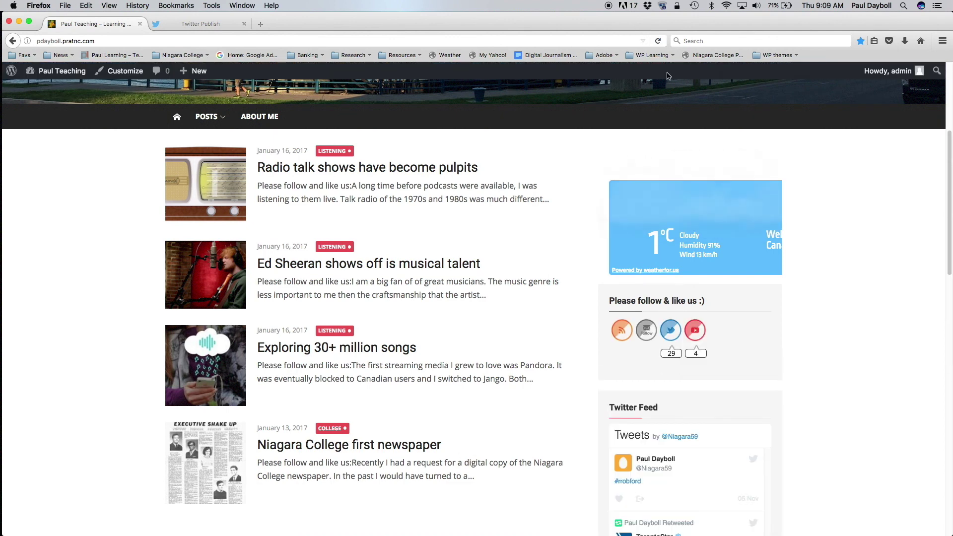
pyautogui.scroll(-10, 695, 151)
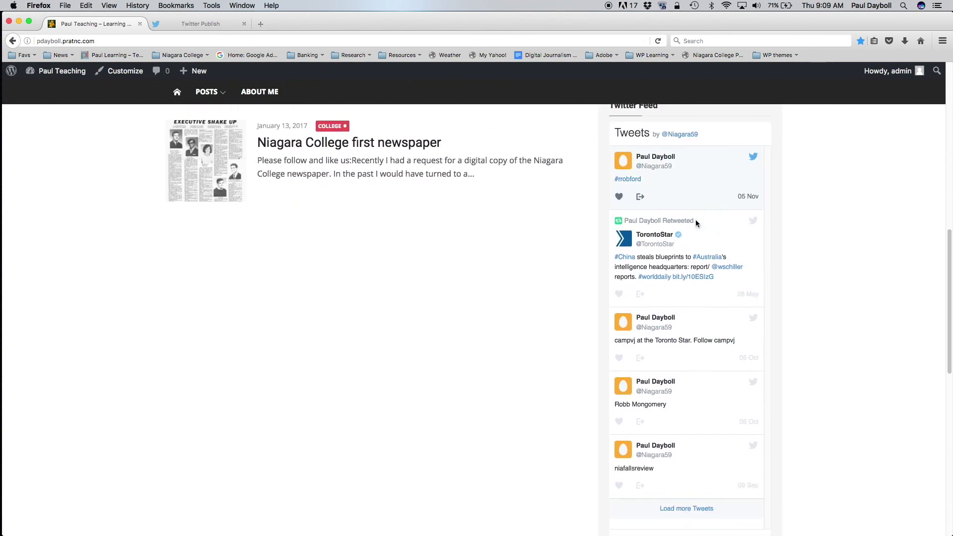
pyautogui.scroll(-3, 695, 223)
pyautogui.scroll(7, 695, 222)
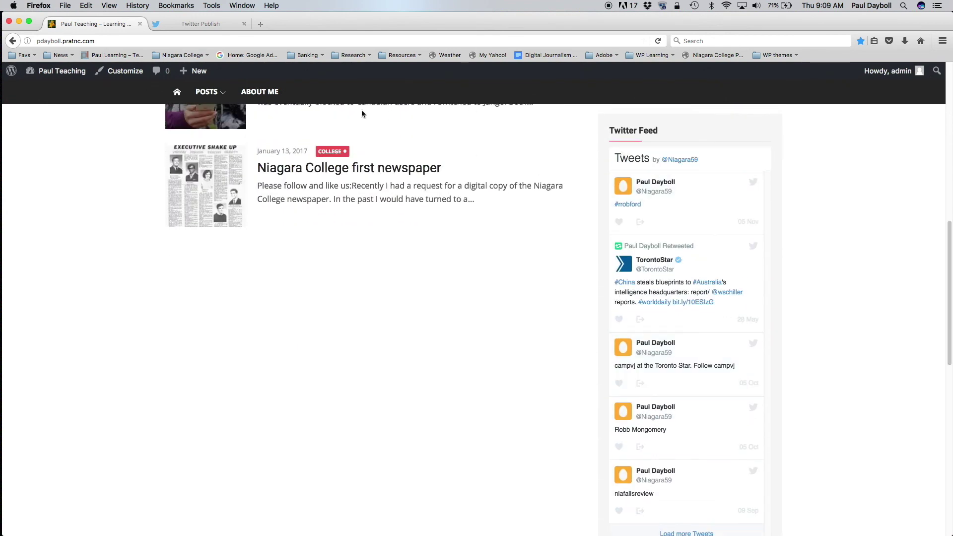
# Step: Return from the live site to the admin Widgets page
pyautogui.moveTo(54, 74)
pyautogui.click(48, 91)
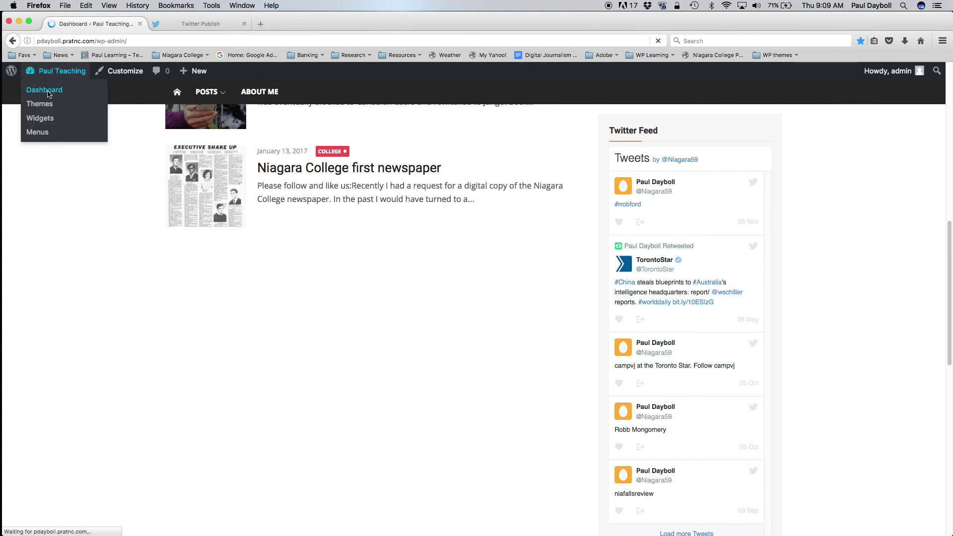
pyautogui.moveTo(52, 239)
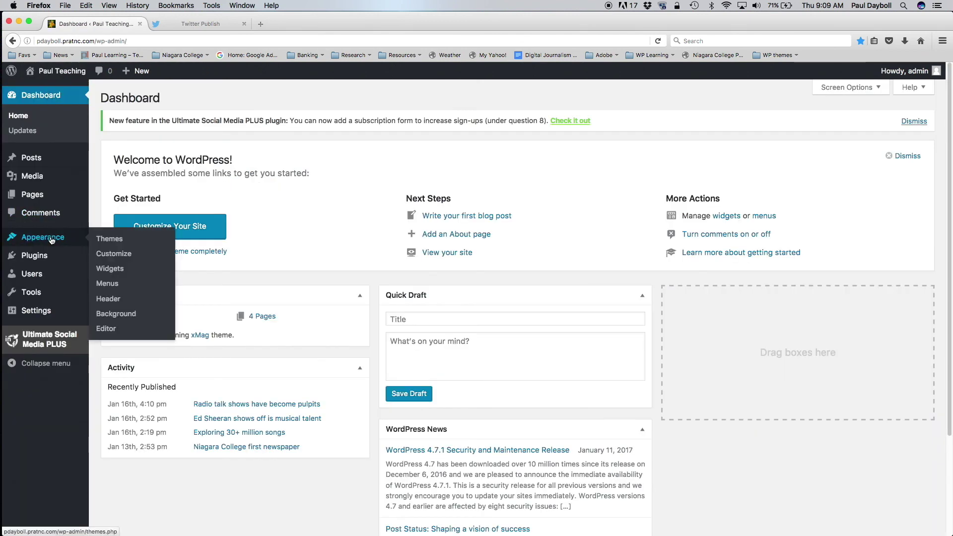
pyautogui.click(108, 271)
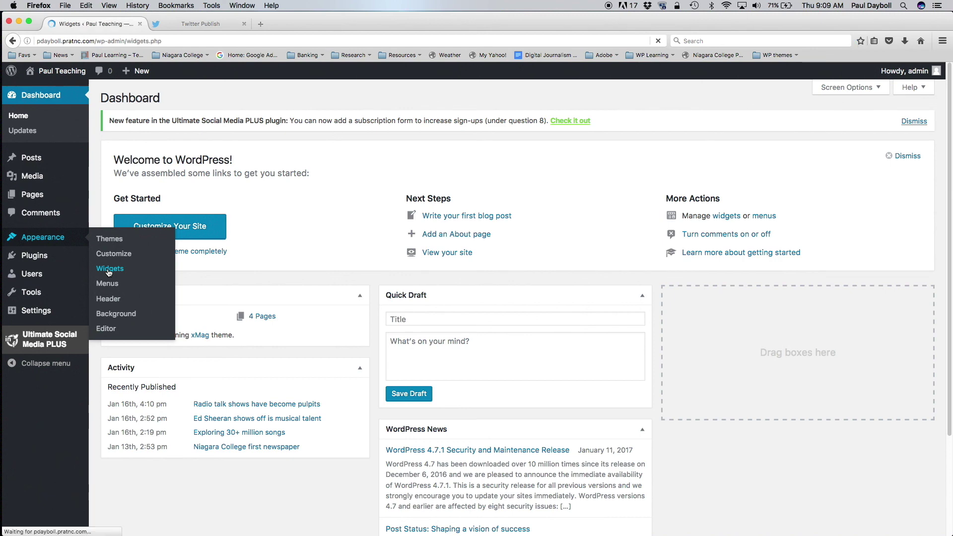
# Step: Change the Twitter Feed widget's data-height from 800 to 550 and save
pyautogui.click(494, 243)
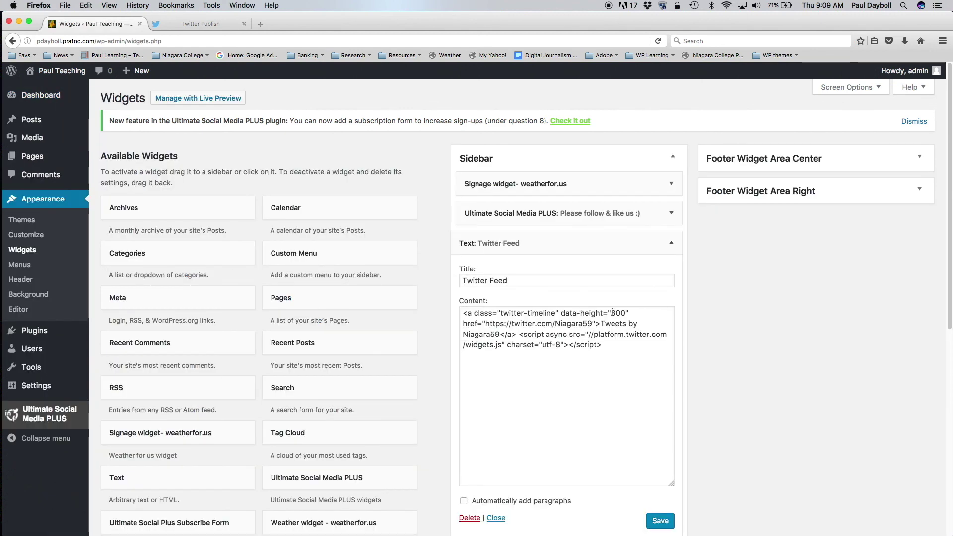
pyautogui.moveTo(610, 312); pyautogui.dragTo(615, 313)
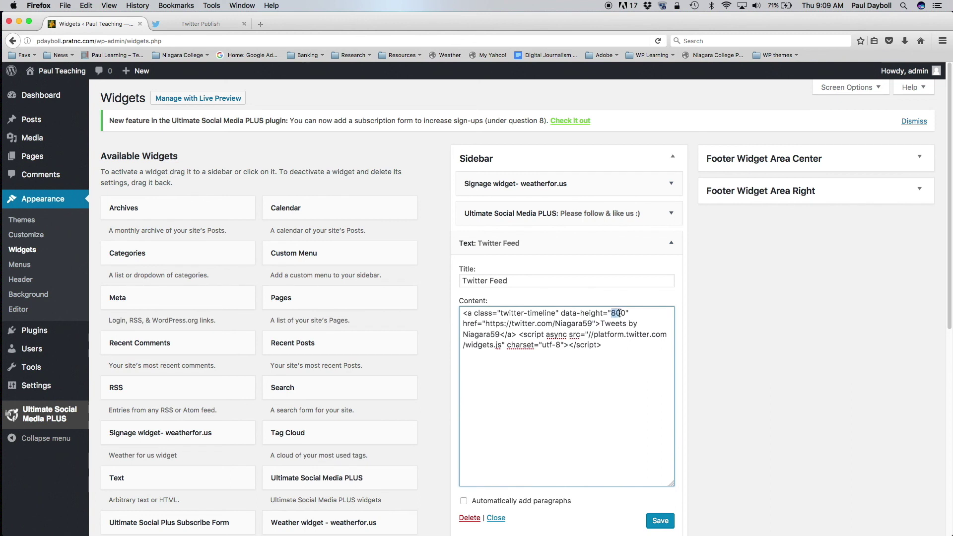
pyautogui.write('55')
pyautogui.click(660, 521)
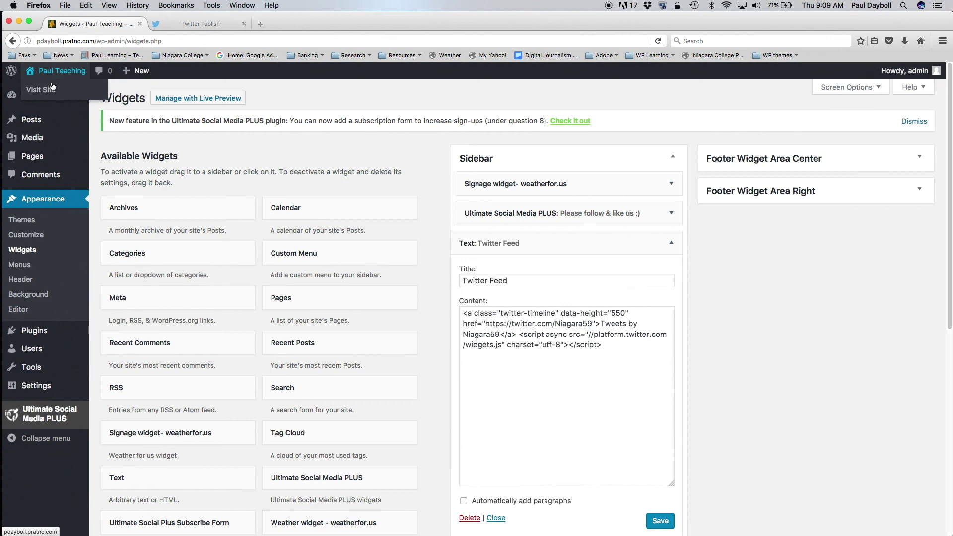
# Step: Reopen the live site and scroll to the 550-height Twitter Feed in the sidebar
pyautogui.click(50, 90)
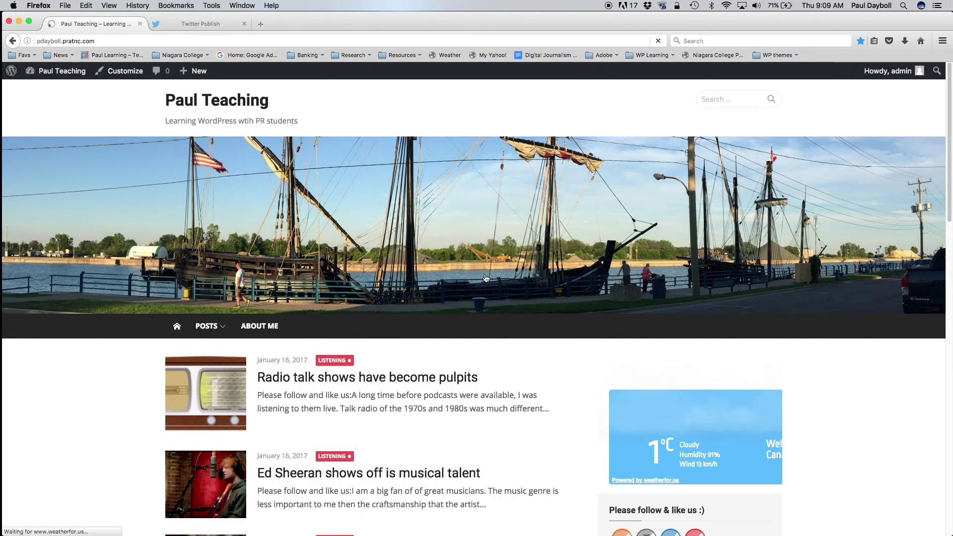
pyautogui.scroll(-3, 470, 221)
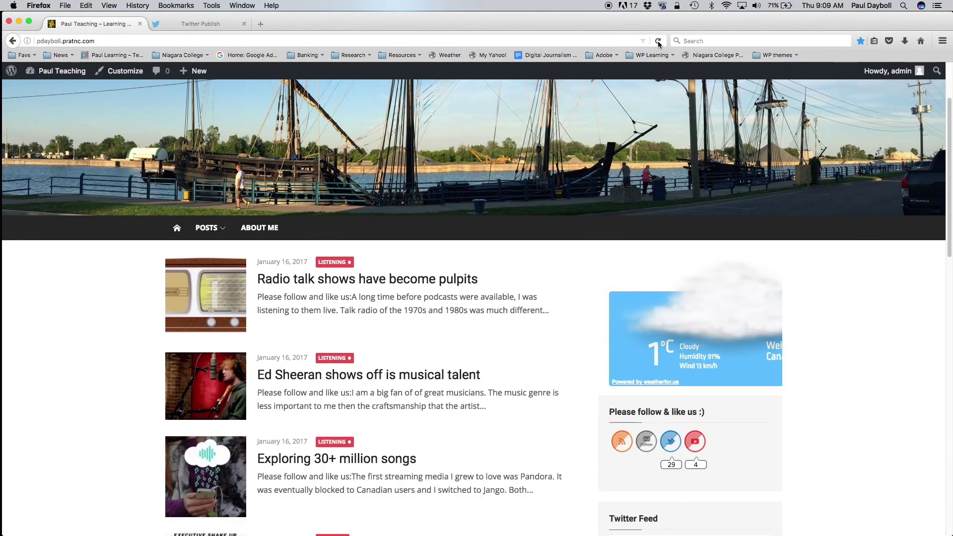
pyautogui.scroll(-1, 660, 273)
pyautogui.scroll(-10, 660, 272)
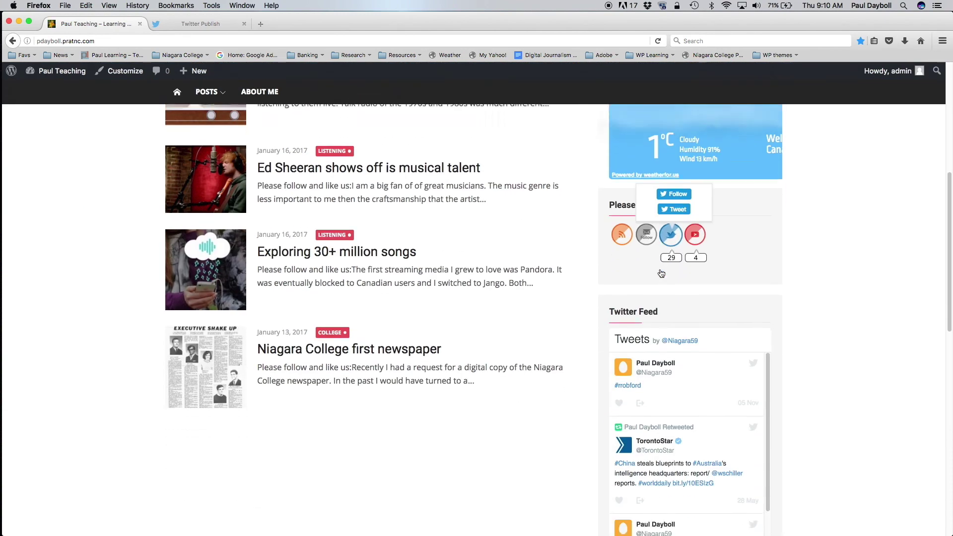